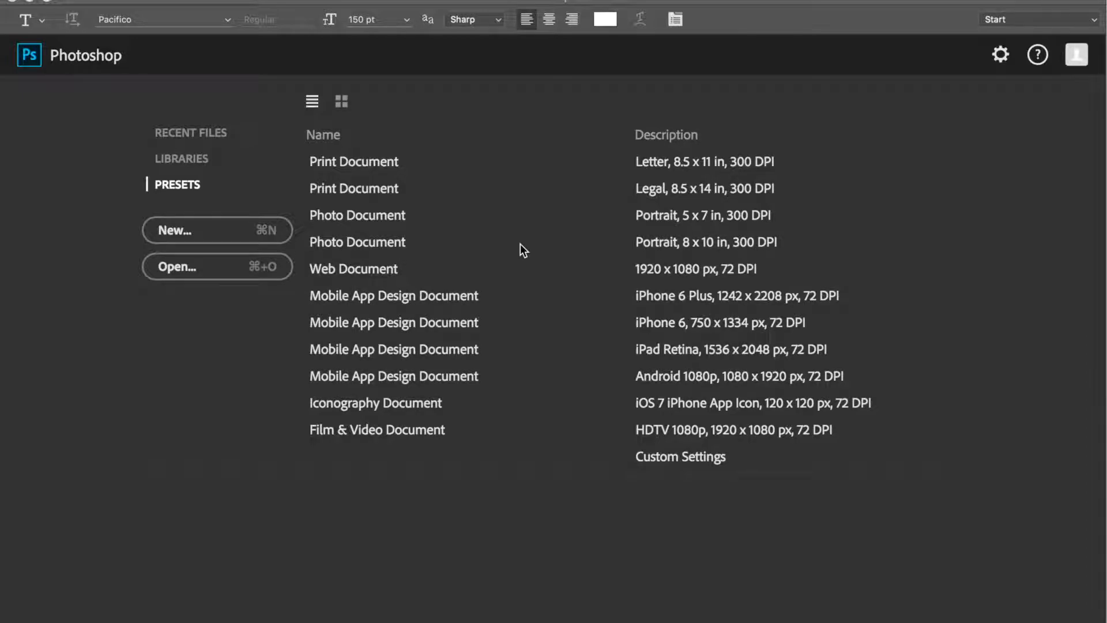
Open book-book-pages-chapter-5834.jpg from the images folder on the Desktop.
click(217, 270)
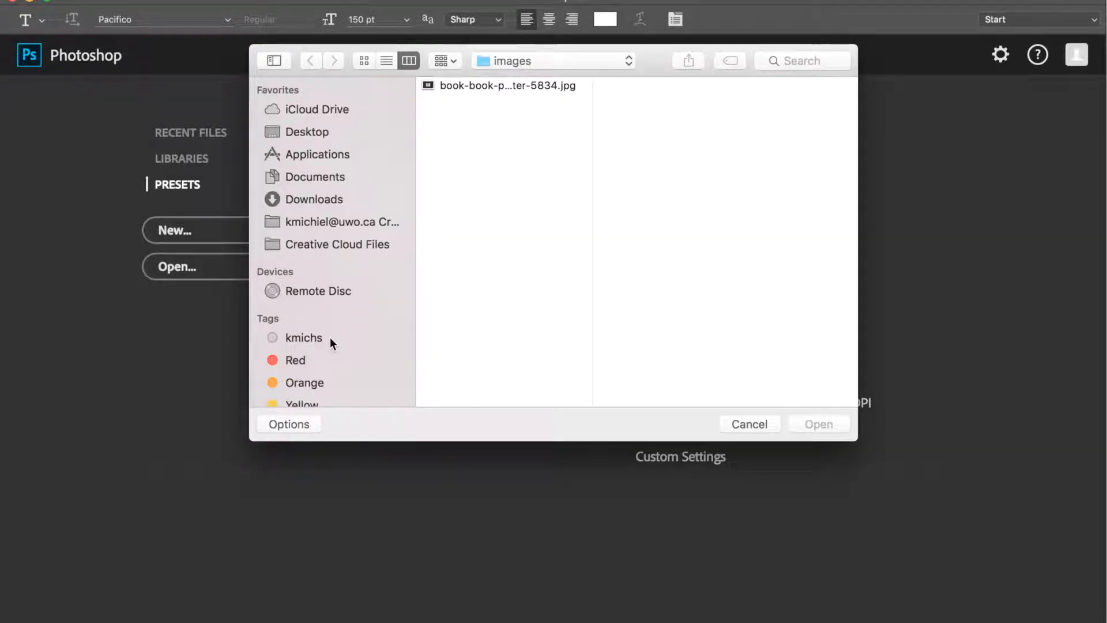
click(319, 135)
click(470, 227)
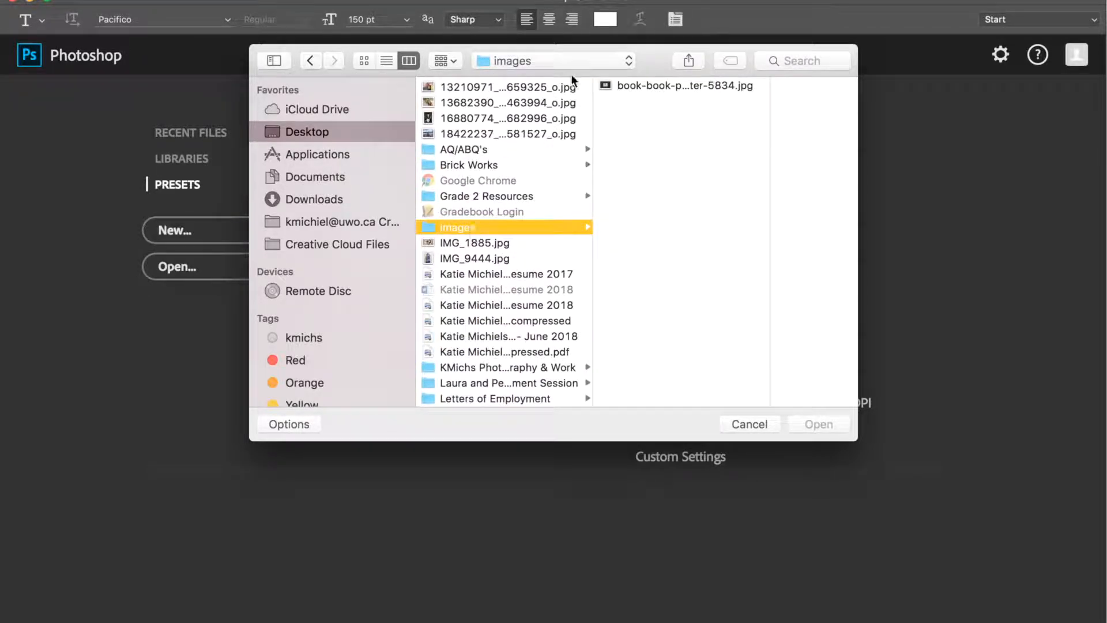
click(646, 84)
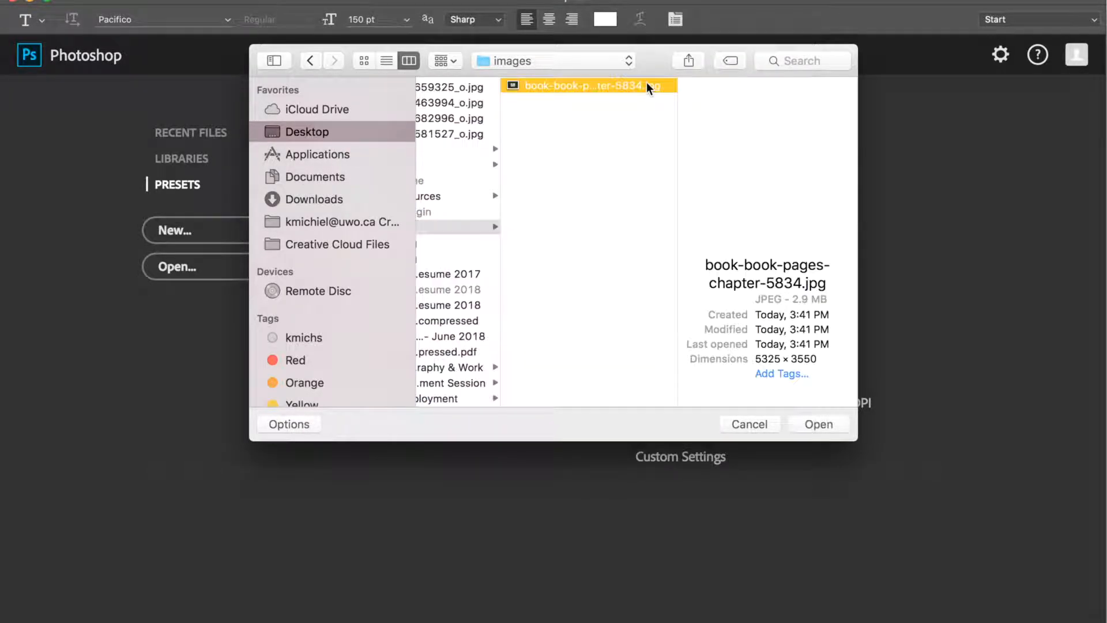
click(823, 424)
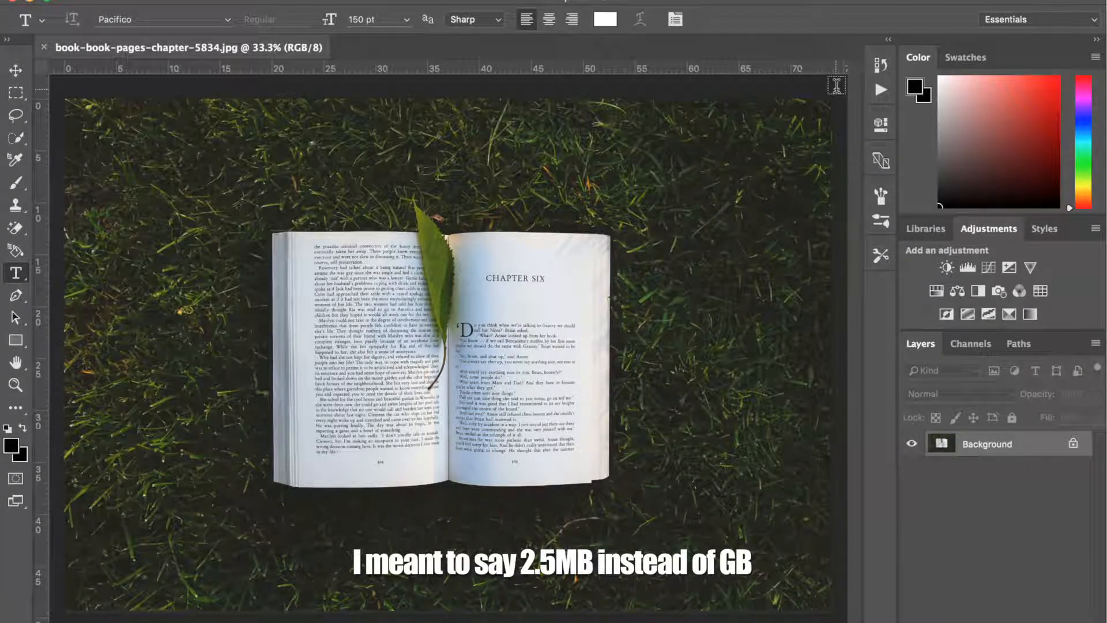
Unlock the Background layer and rename it Book.
alt+double_click(999, 453)
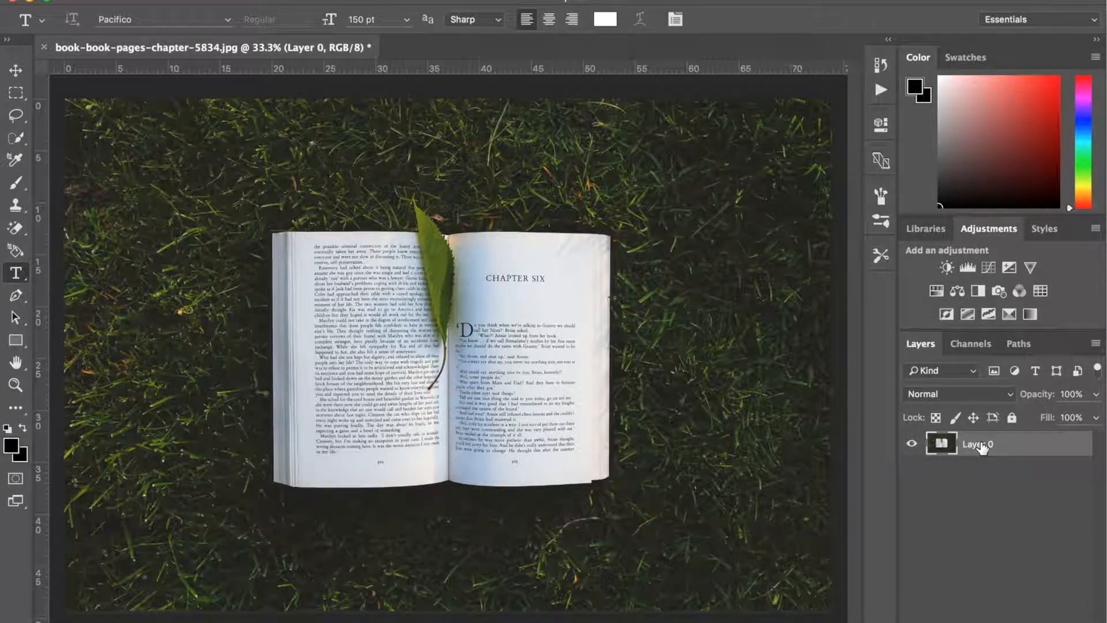
double_click(977, 444)
text(Book)
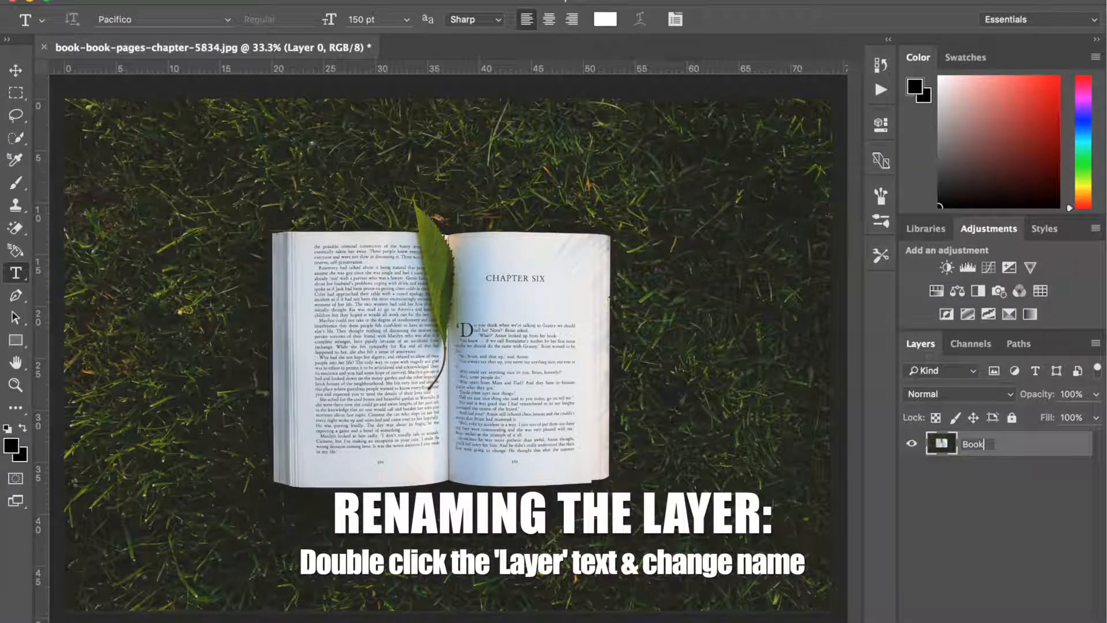
click(984, 490)
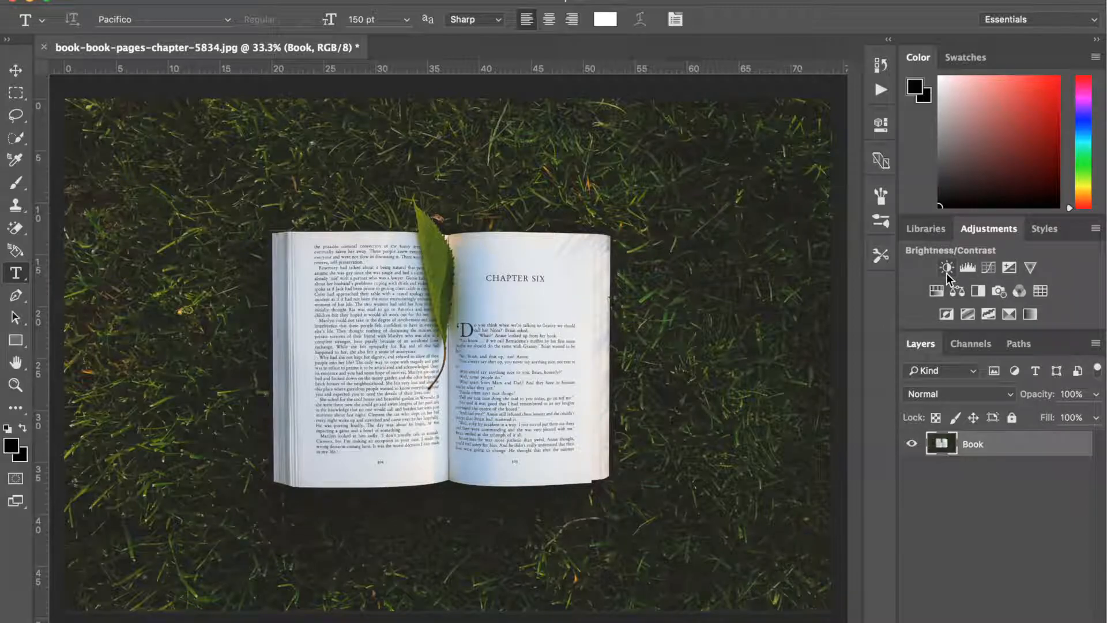
Add a Curves adjustment layer above Book and shape a slight S-curve that darkens the shadows and lifts the highlights.
click(992, 272)
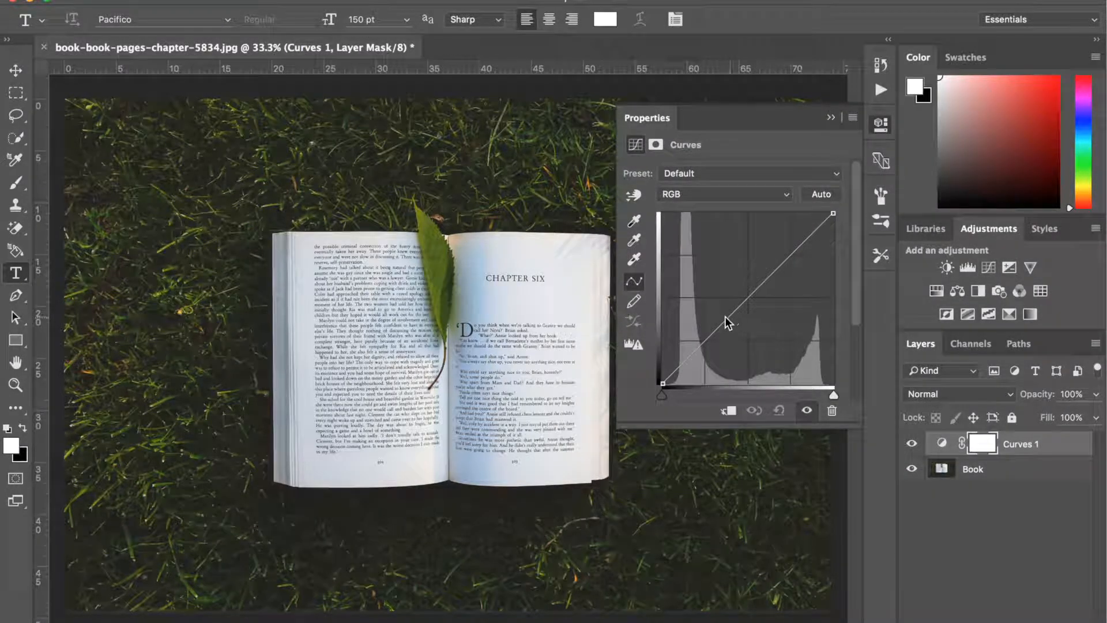
drag(721, 326, 726, 332)
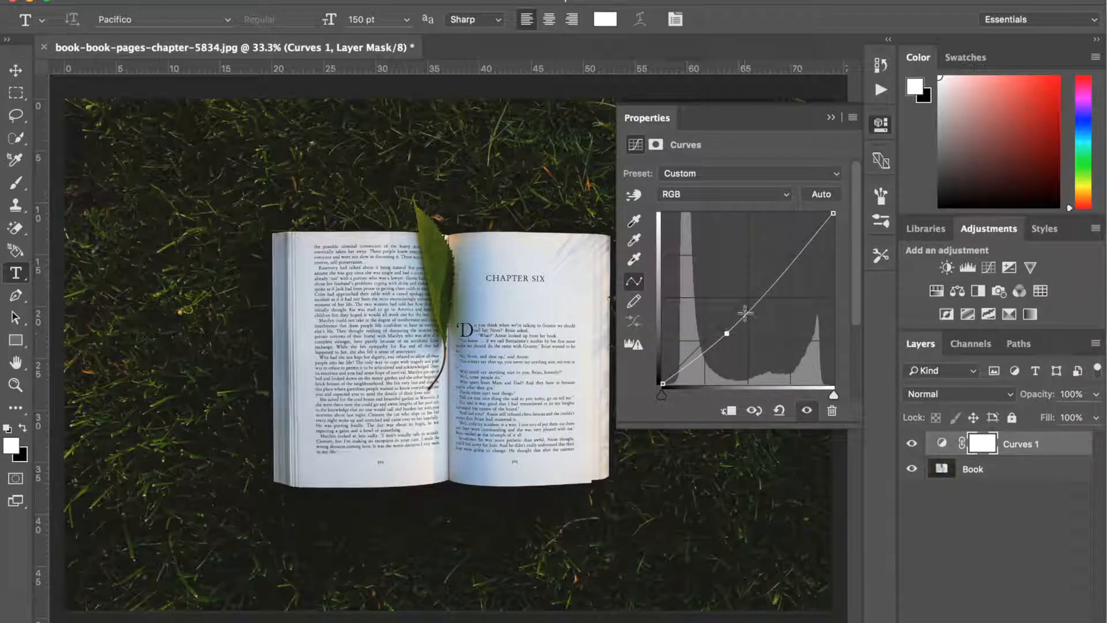
click(790, 266)
drag(789, 266, 781, 261)
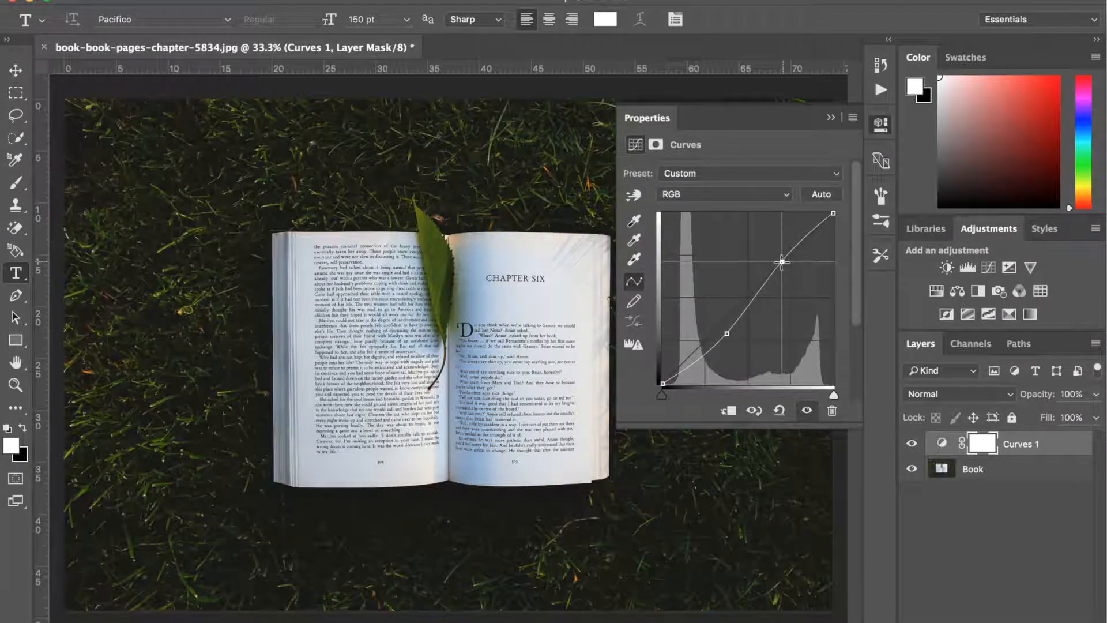
click(831, 117)
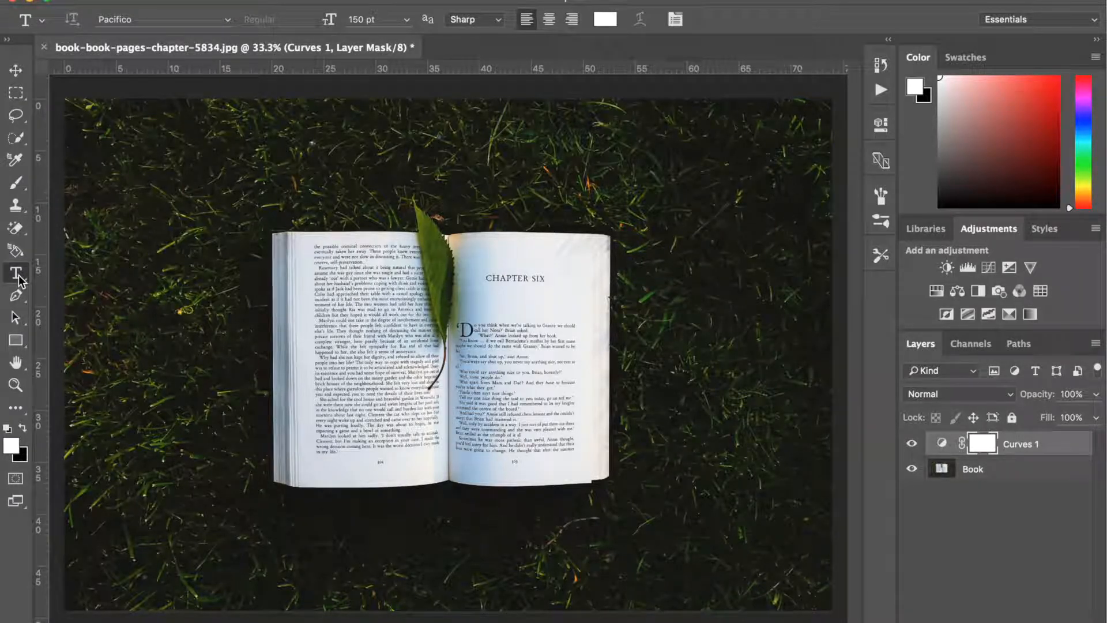
Add a text box in the photo's upper-left grass area reading "start an adventure" in 150 pt Bebas.
drag(92, 121, 427, 212)
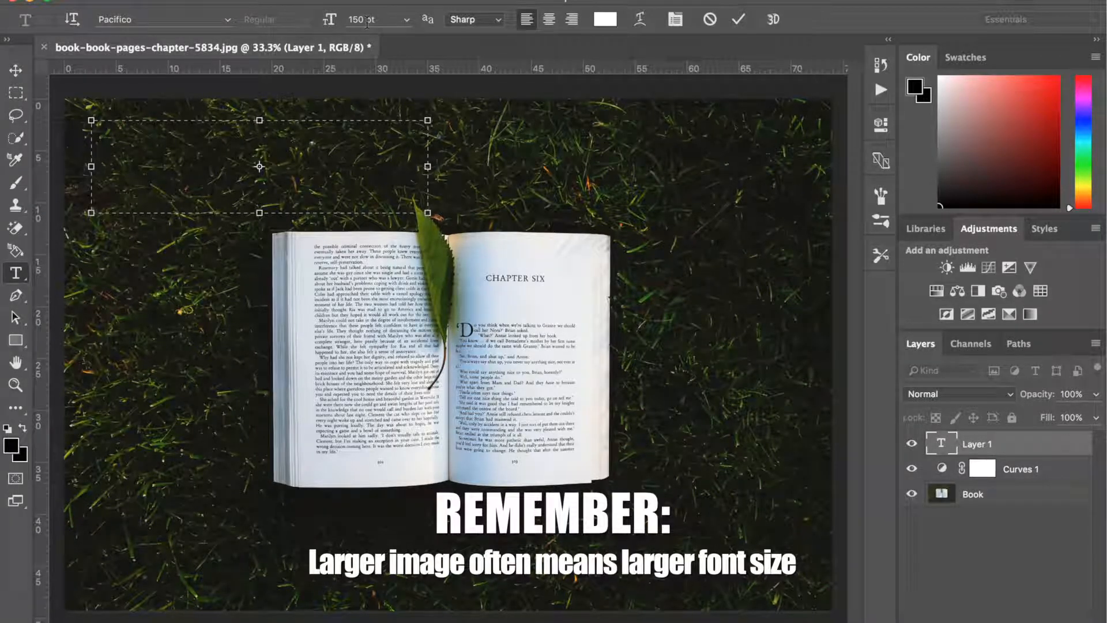
click(228, 20)
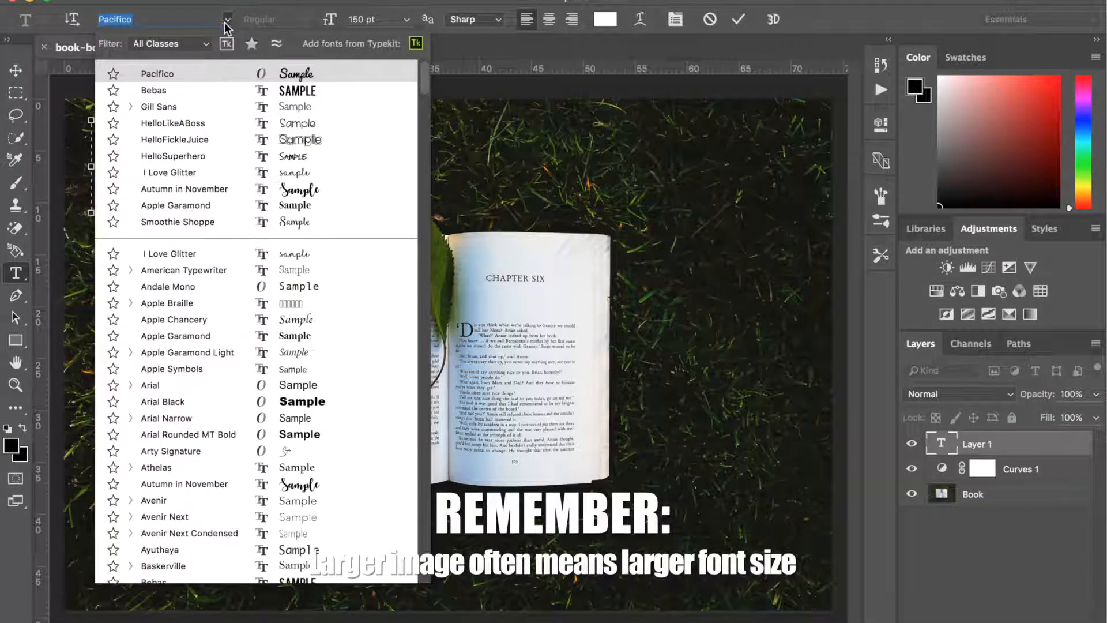
click(213, 90)
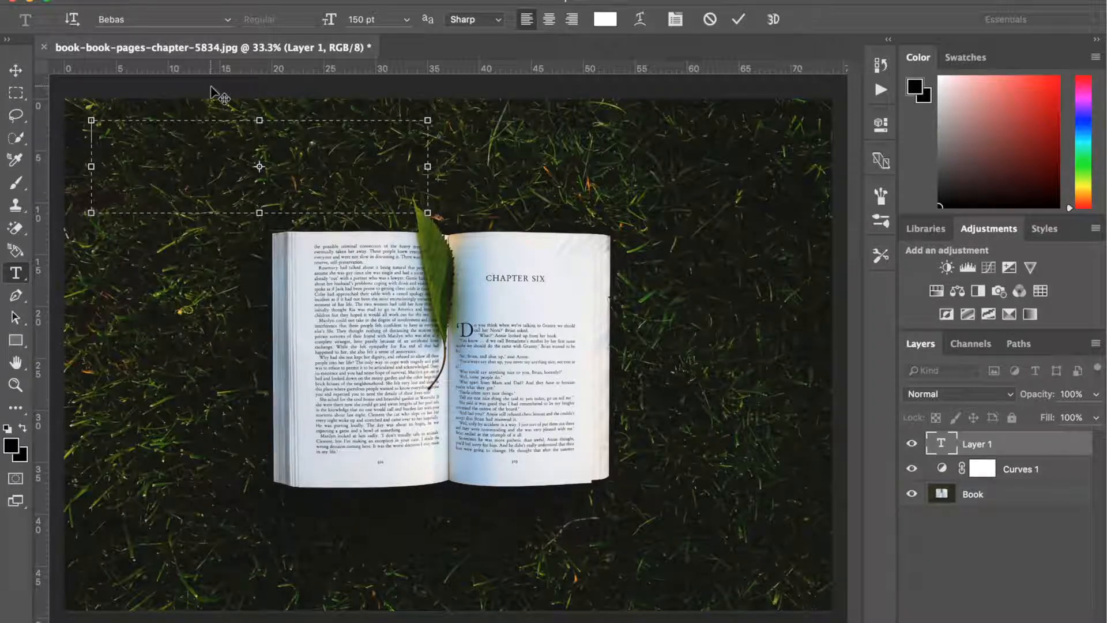
text(START)
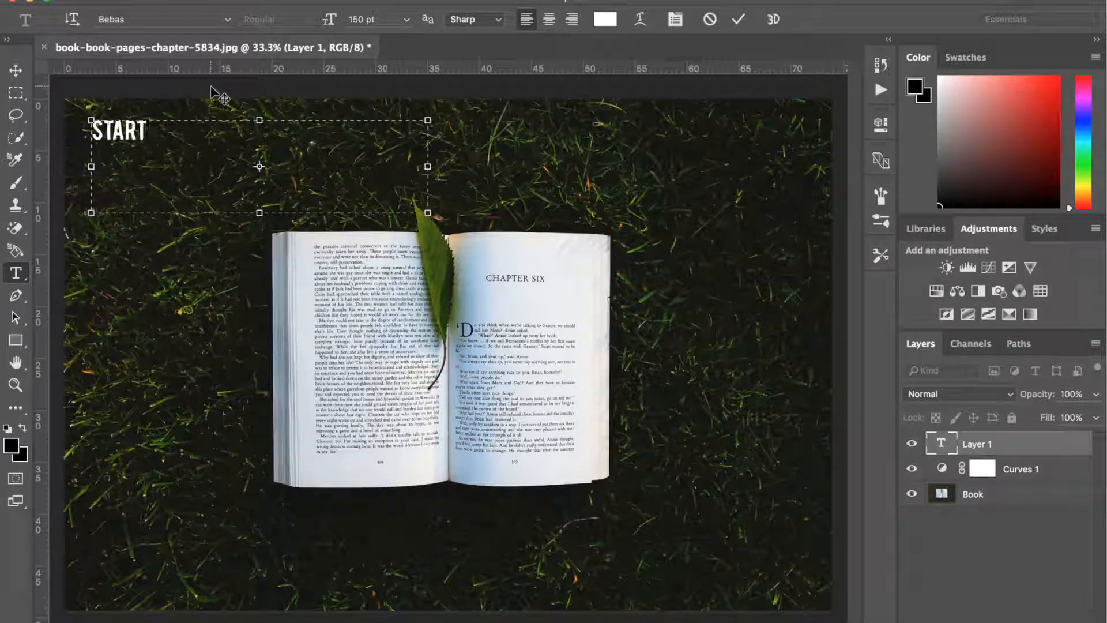
text( AN AD)
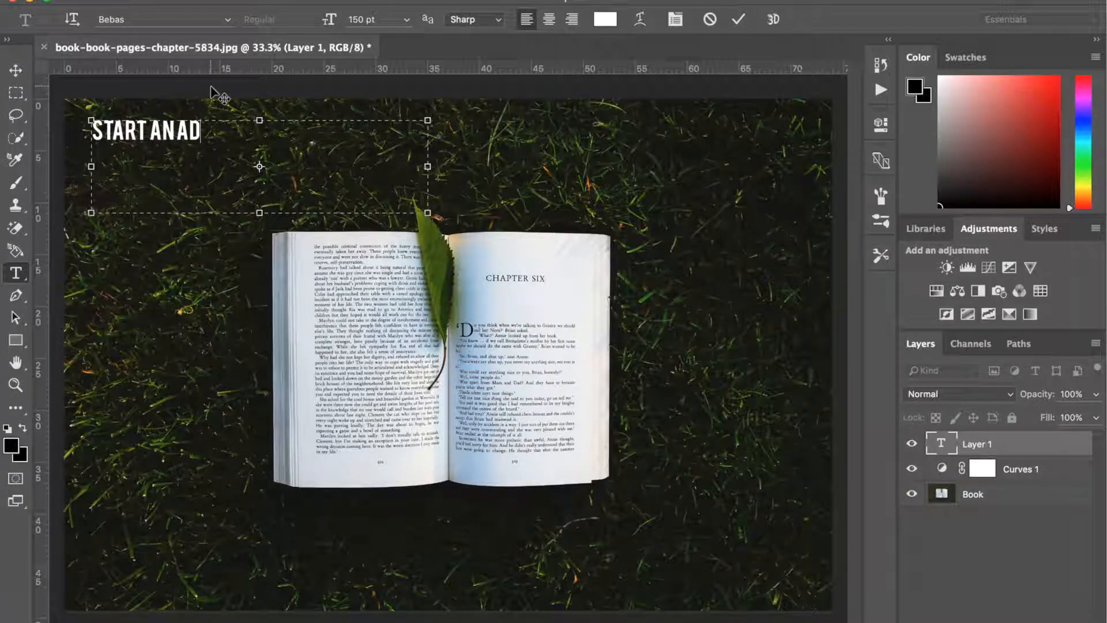
text(VENTURE)
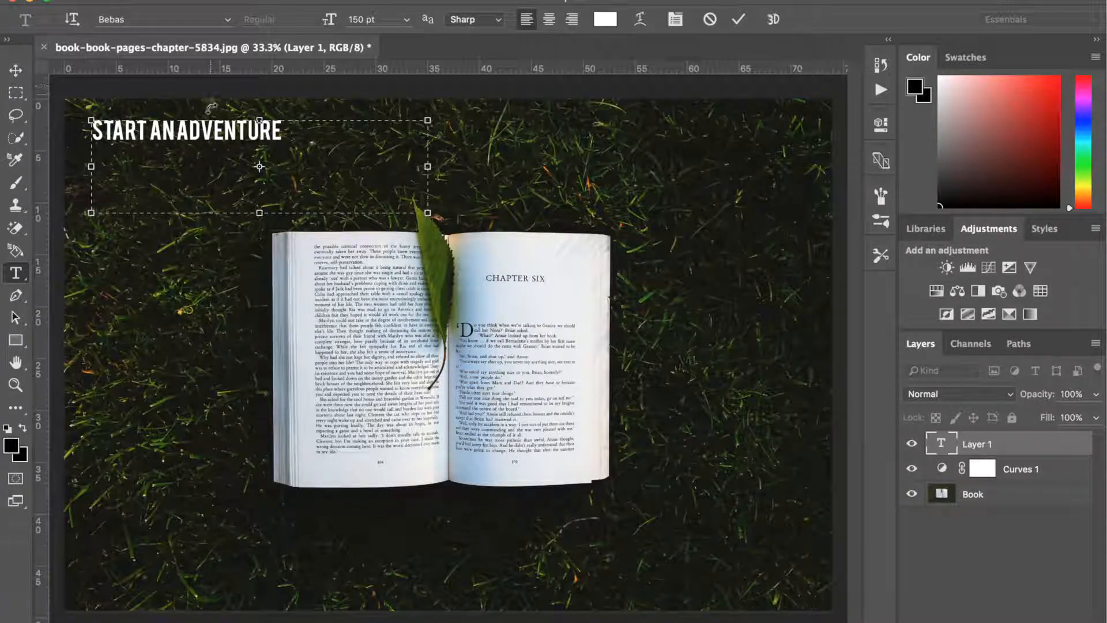
click(16, 70)
Add a second text box below the heading reading "one chapter at a time" in 150 pt Pacifico.
click(15, 273)
drag(99, 182, 512, 341)
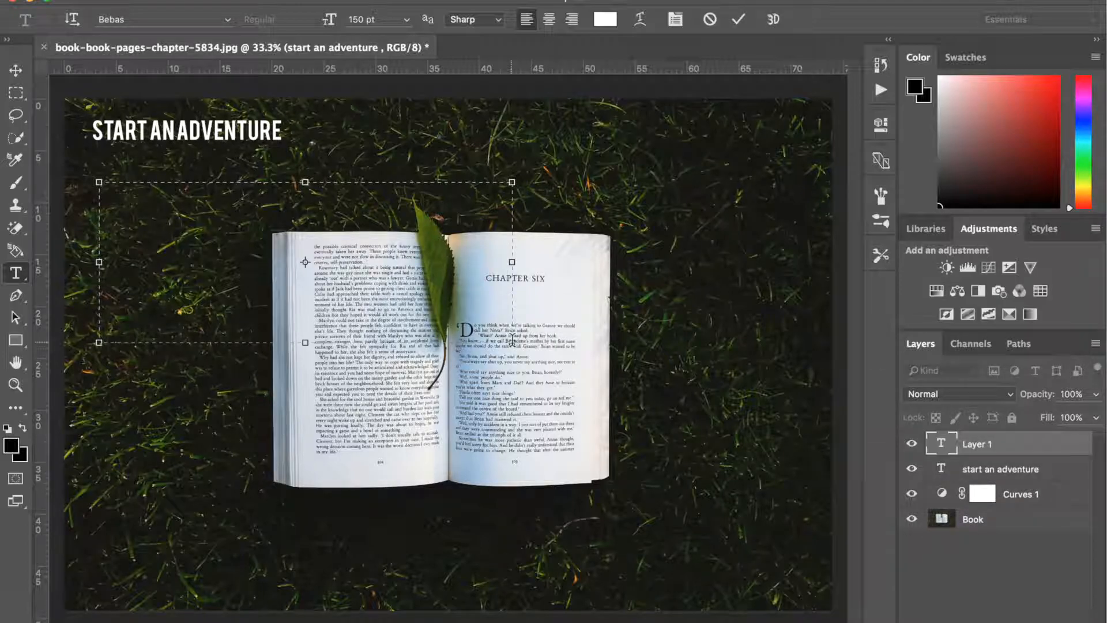
click(234, 17)
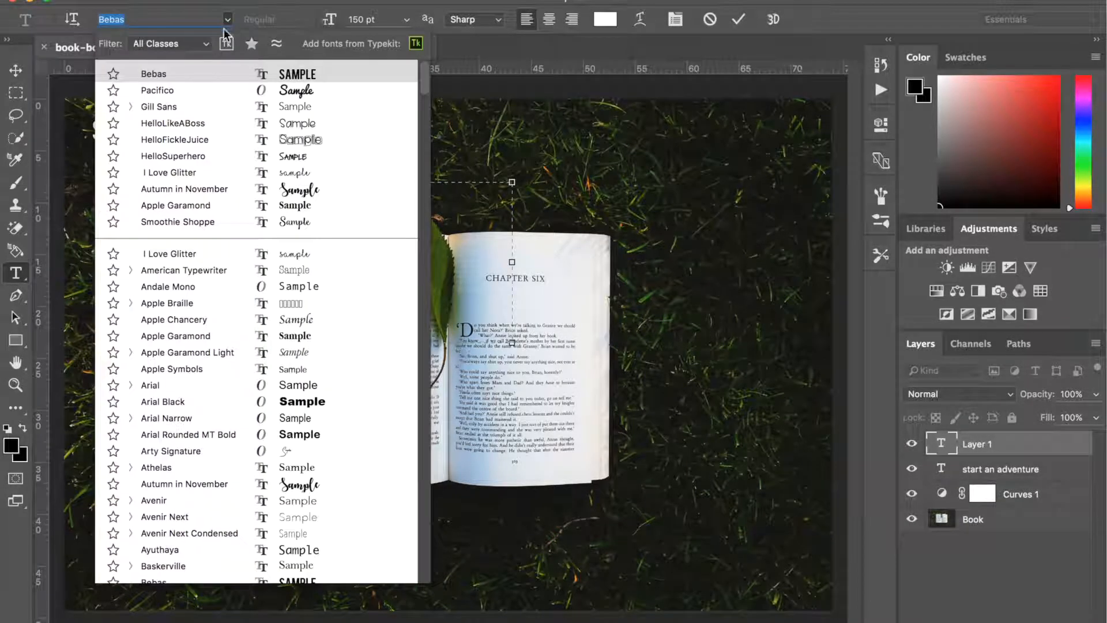
click(210, 85)
text(o)
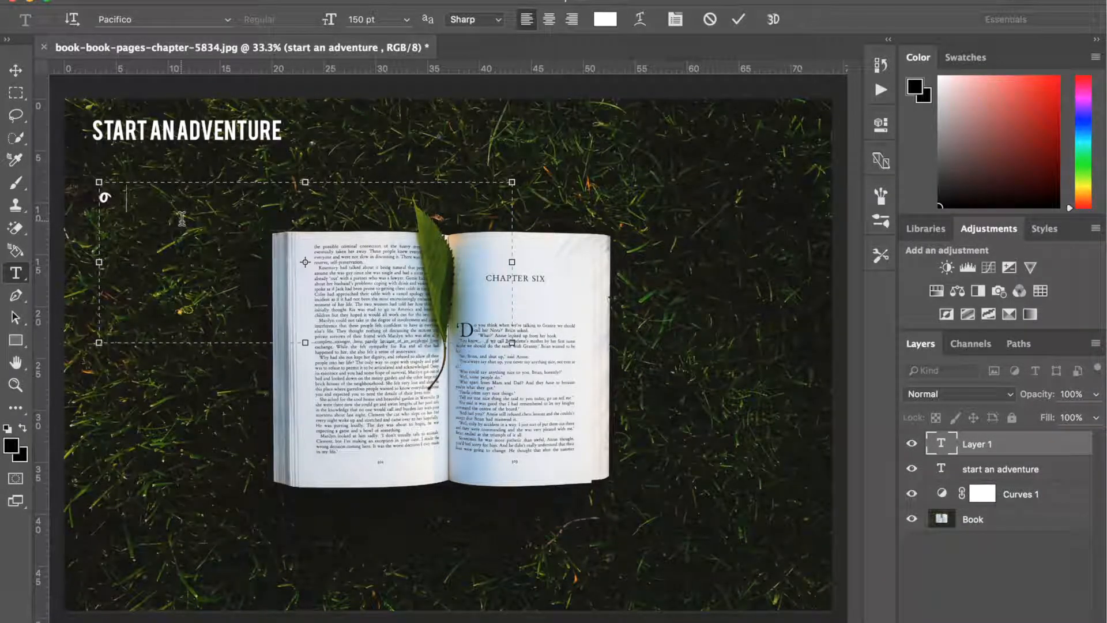
text(ne chapter)
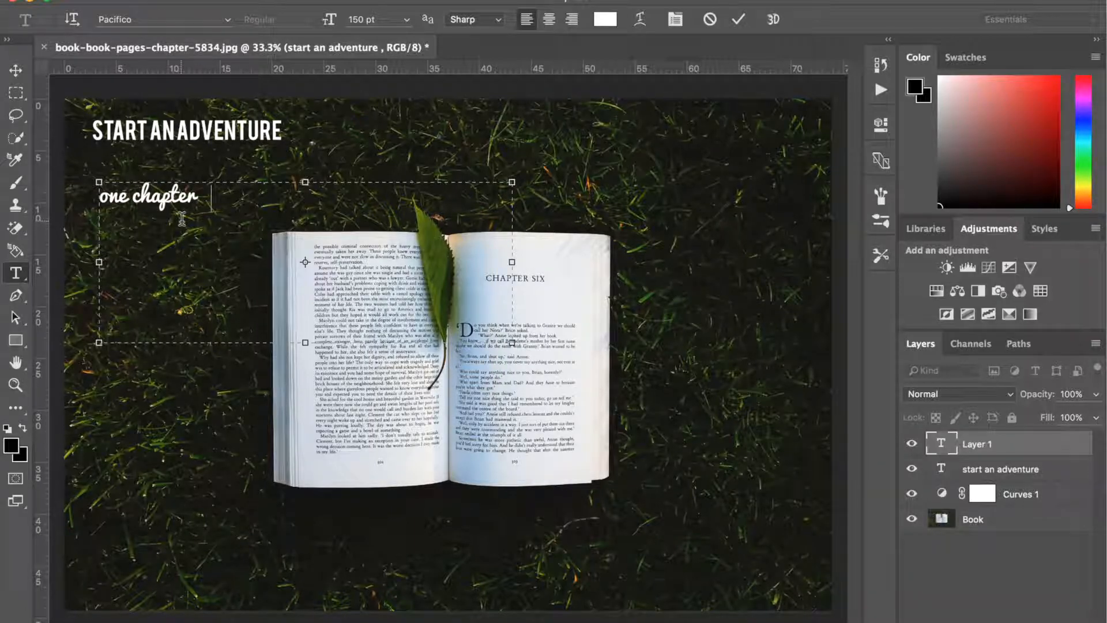
text( at a time)
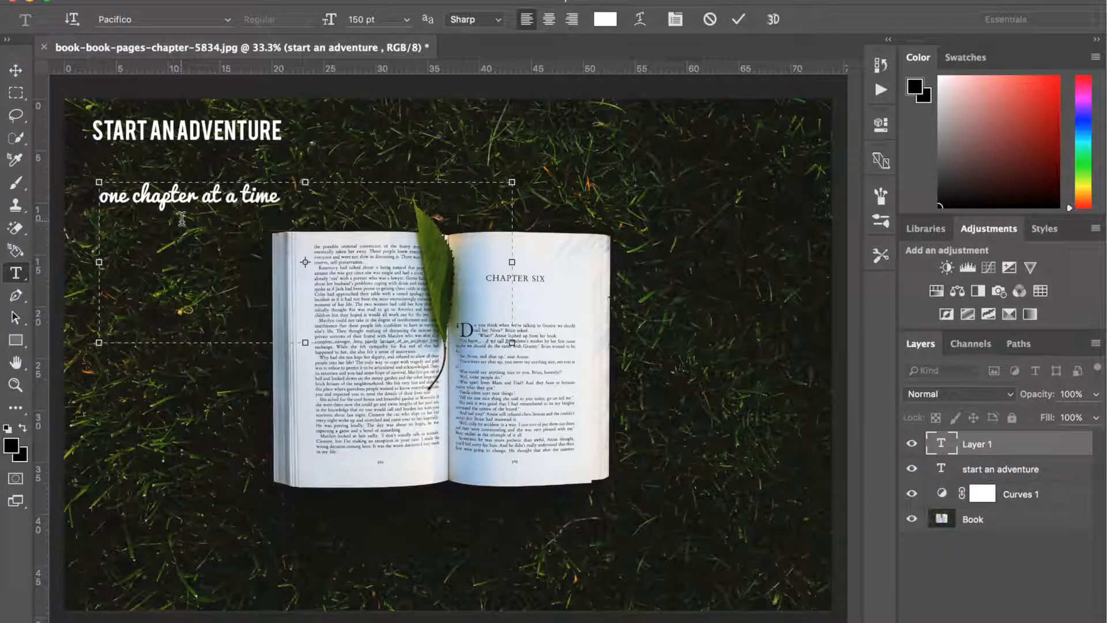
click(15, 93)
Move the "one chapter at a time" text up directly beneath the heading, aligned with its left edge.
mouse_move(185, 222)
mouse_down()
mouse_move(199, 141)
mouse_move(186, 215)
mouse_up()
click(15, 68)
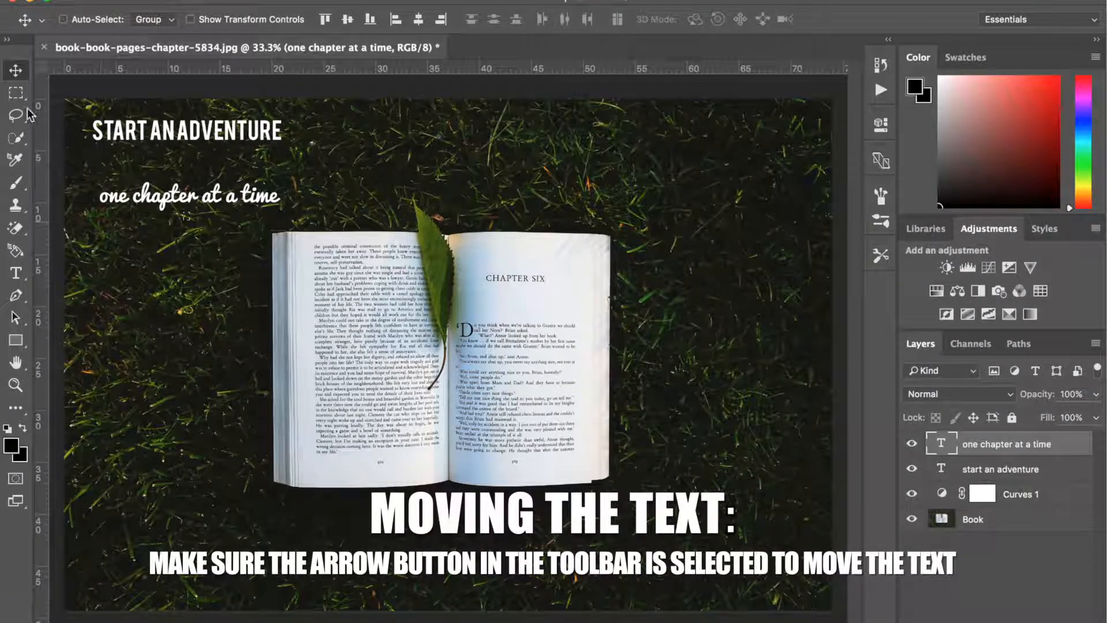
drag(158, 202, 151, 159)
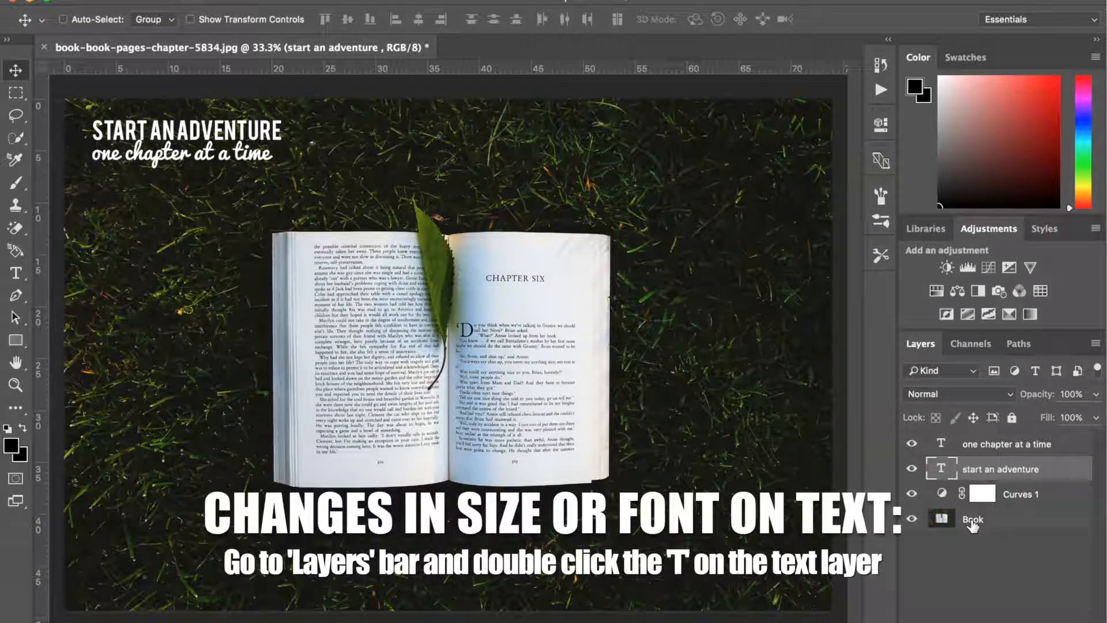
Set the font size of the "one chapter at a time" text to 200 pt.
click(987, 445)
click(987, 471)
drag(269, 134, 269, 134)
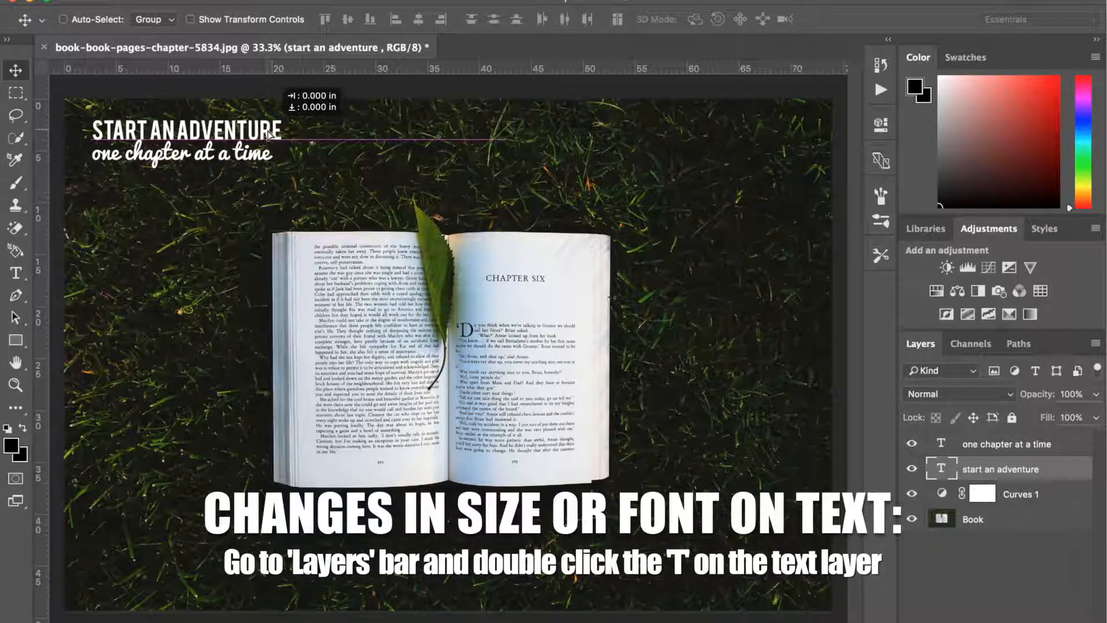
double_click(269, 134)
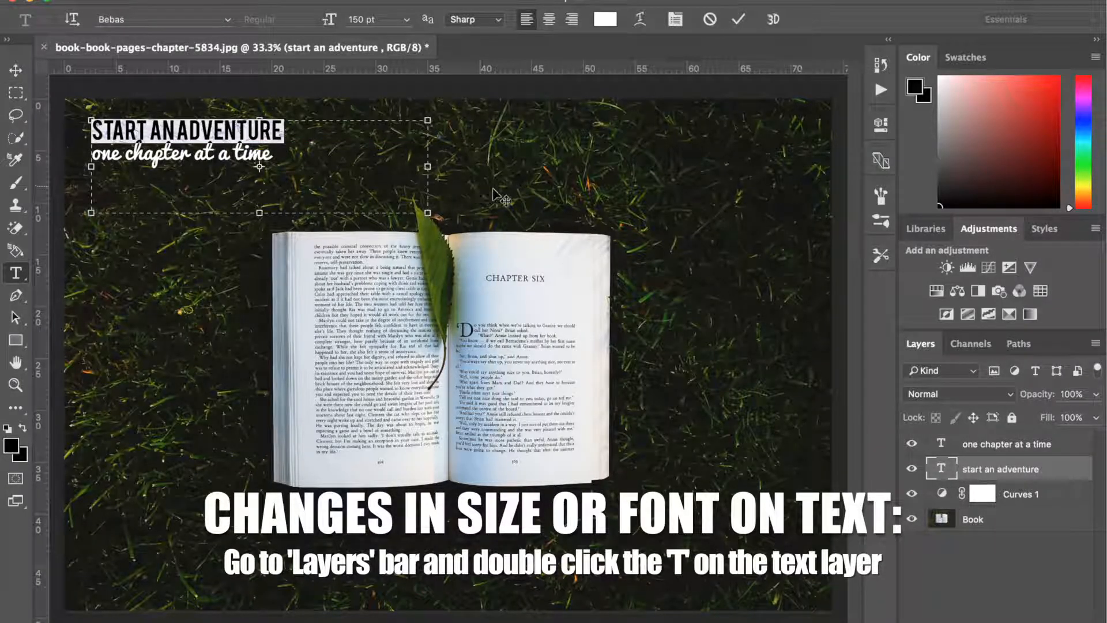
double_click(941, 443)
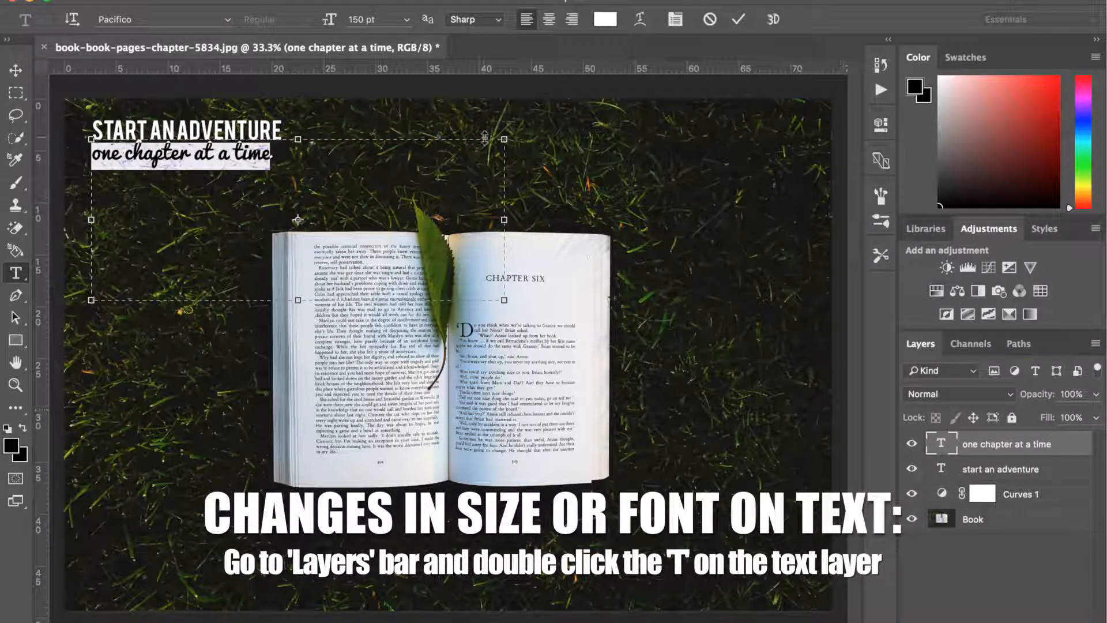
click(371, 19)
text(200)
key(Return)
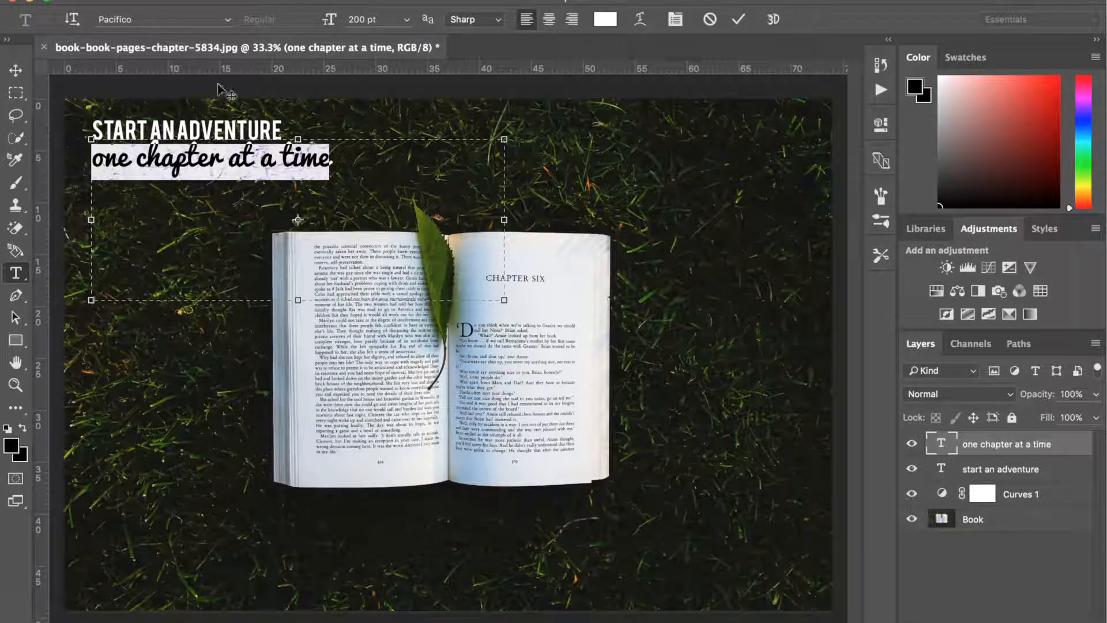
key(ctrl+Return)
key(v)
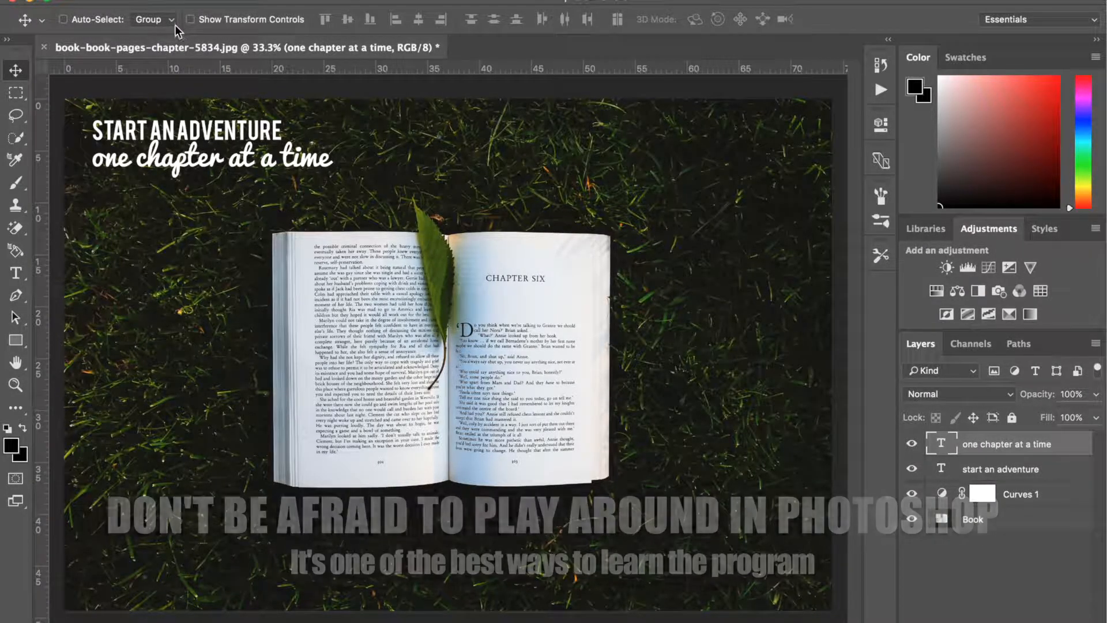
Save a copy of the image as a JPEG named "book final" in the images folder.
click(142, 0)
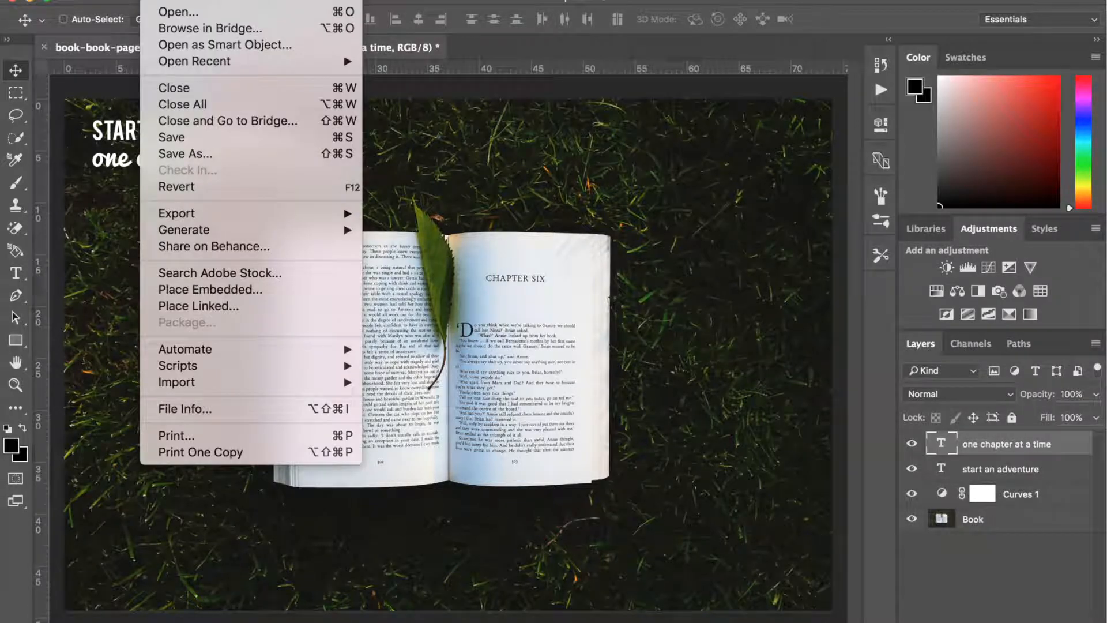
click(189, 157)
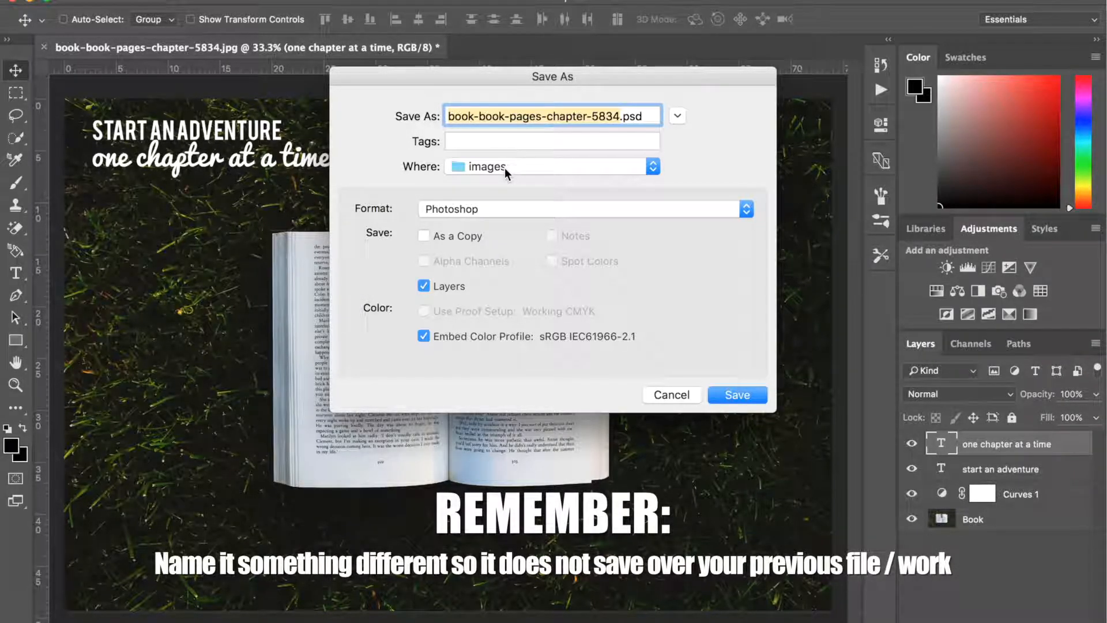
text(book ina)
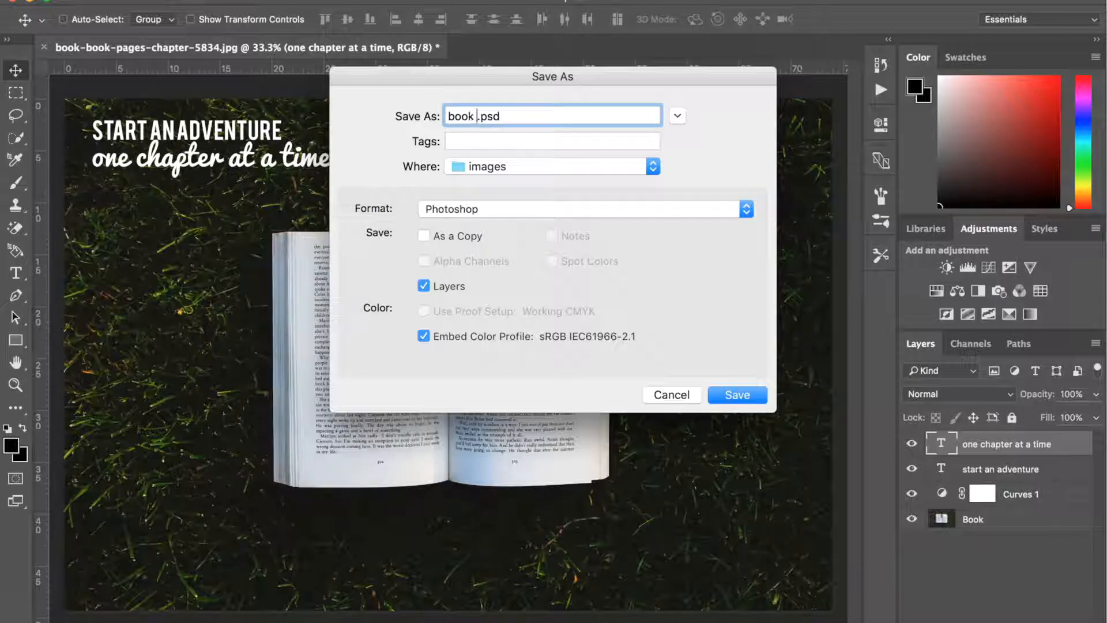
key(BackSpace)
key(BackSpace)
key(BackSpace)
text(final)
click(520, 210)
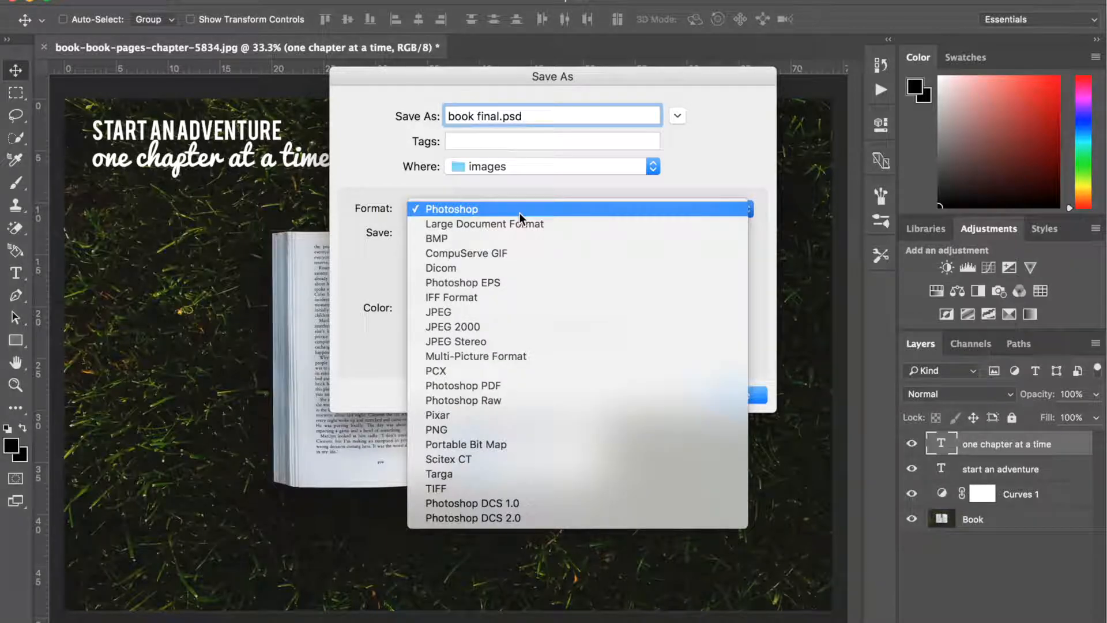
click(504, 310)
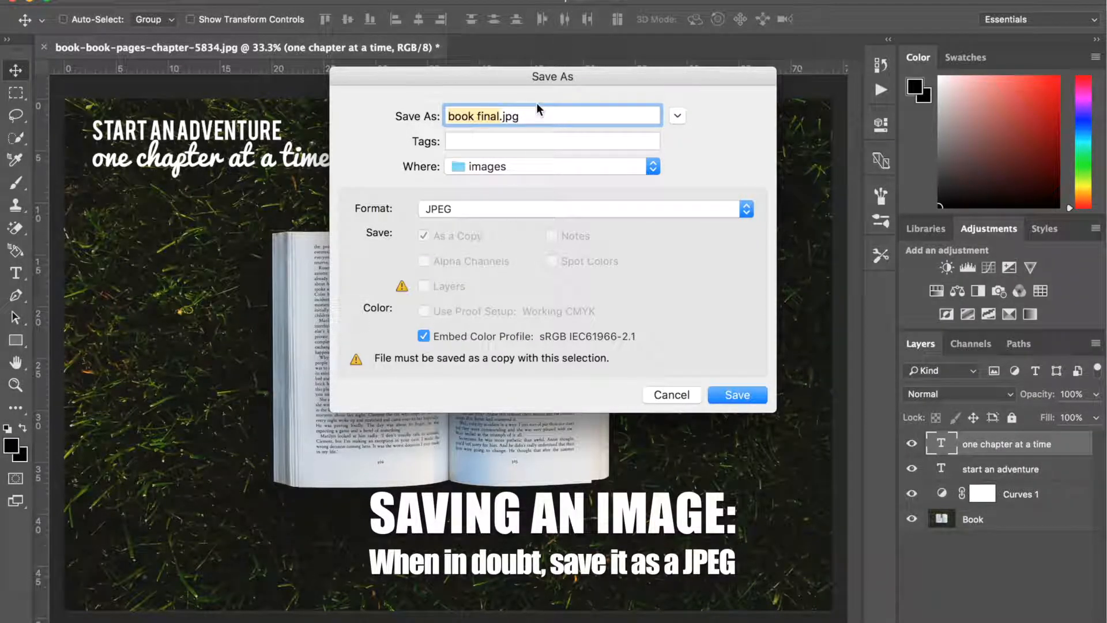
click(724, 386)
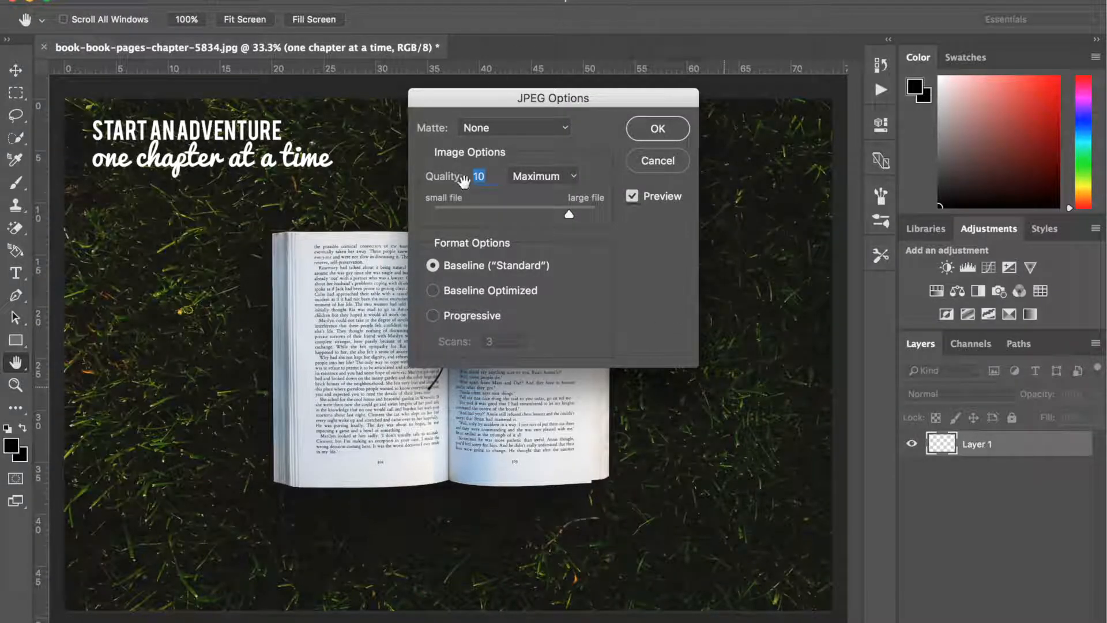
Set the JPEG quality to 12 (Maximum) with the Baseline ("Standard") format and complete the save.
drag(569, 217, 479, 216)
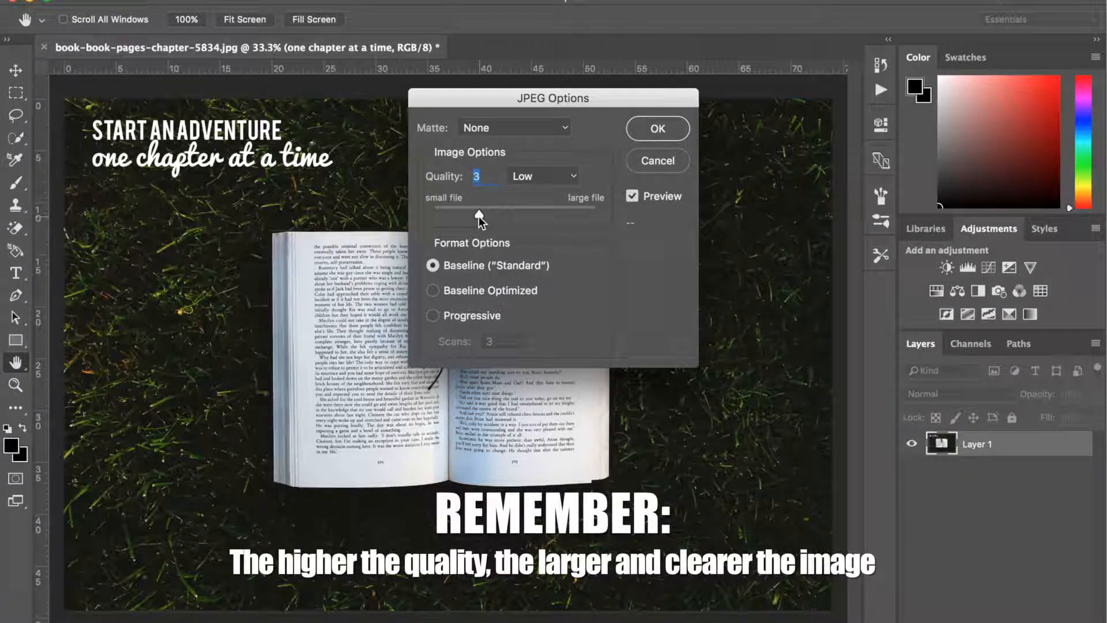
drag(478, 216, 594, 213)
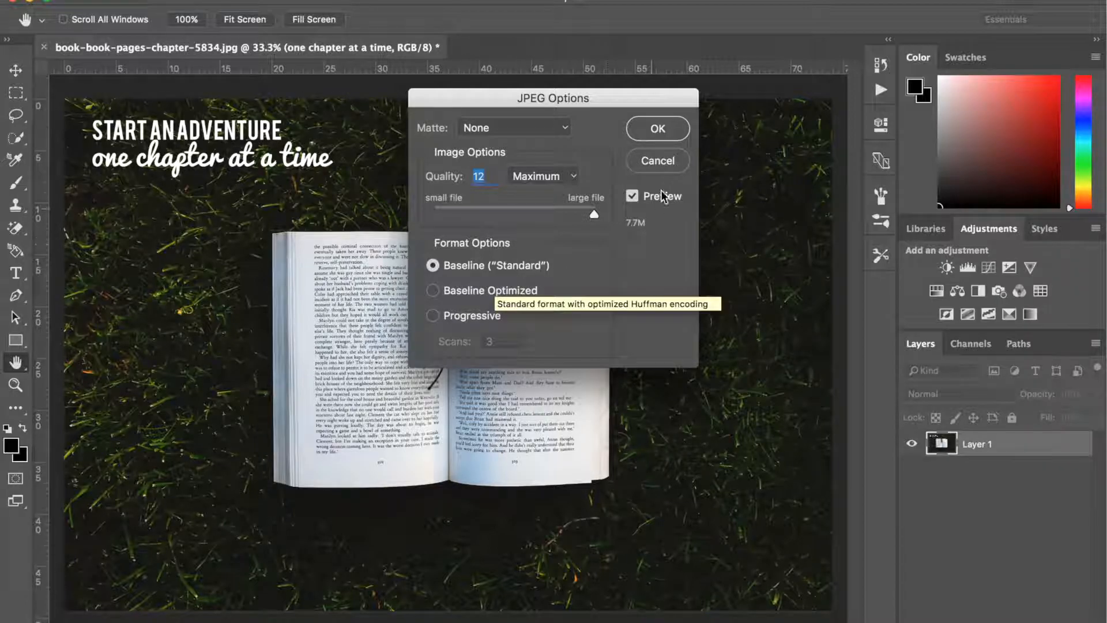
click(662, 130)
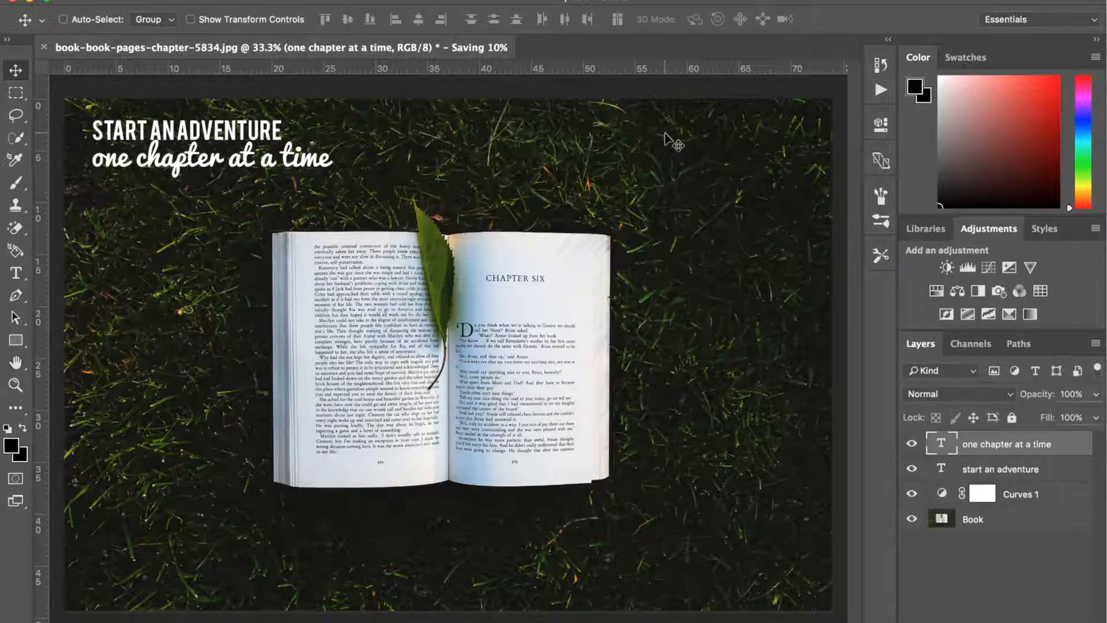